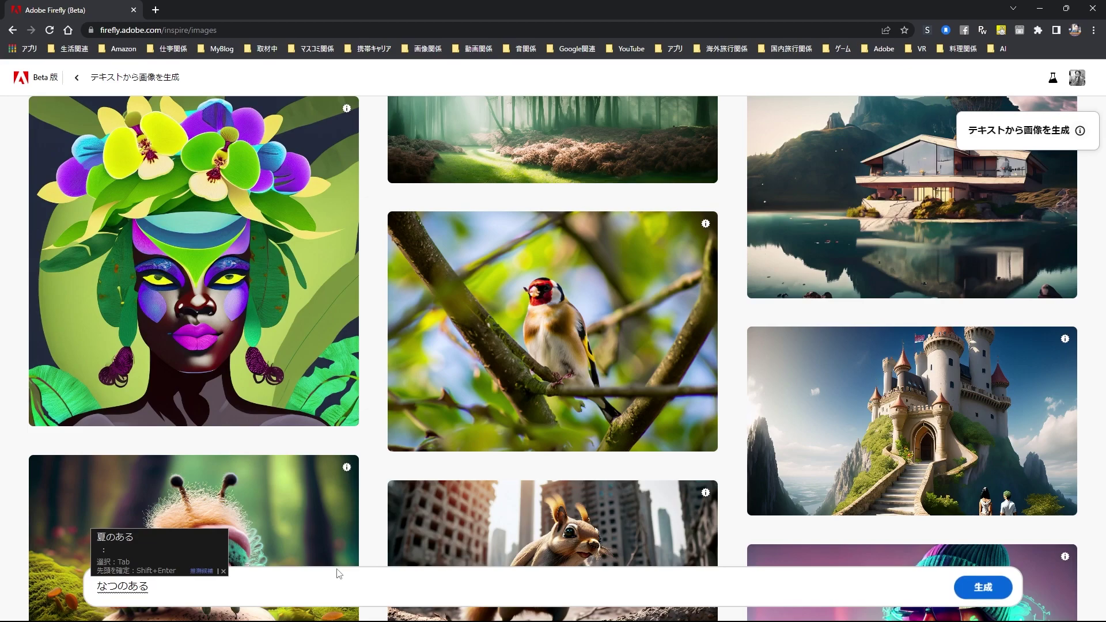
# - Complete the image prompt as 「夏のある日、カフェでパフェを食べている女性」 and generate the images
pyautogui.write('hi')
pyautogui.press('space')
pyautogui.write(',')
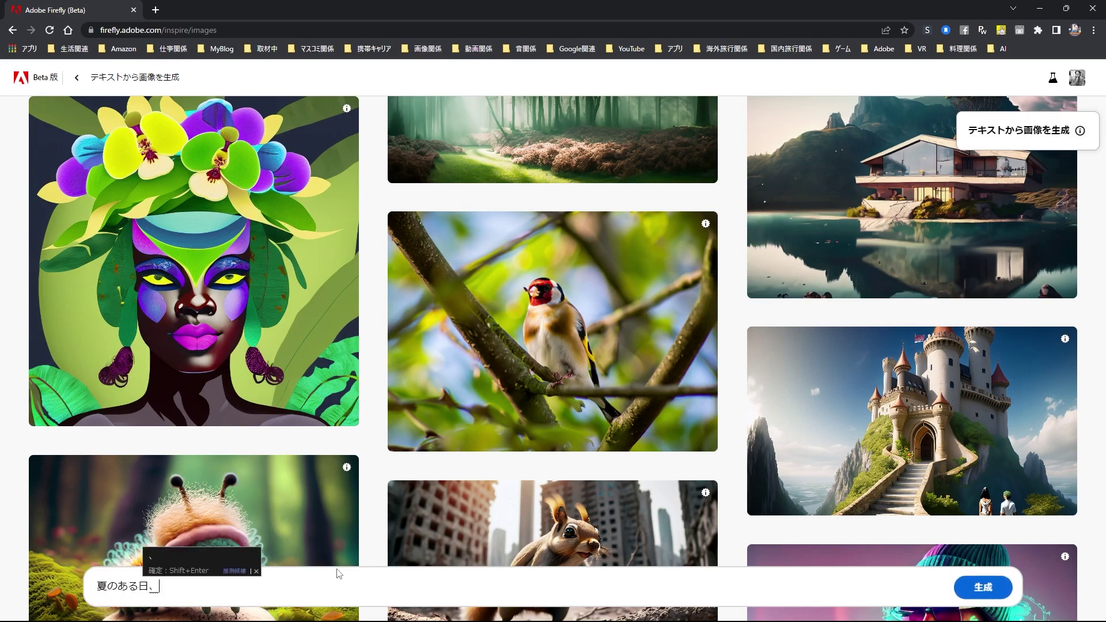
pyautogui.press('Return')
pyautogui.write('kafedepafe')
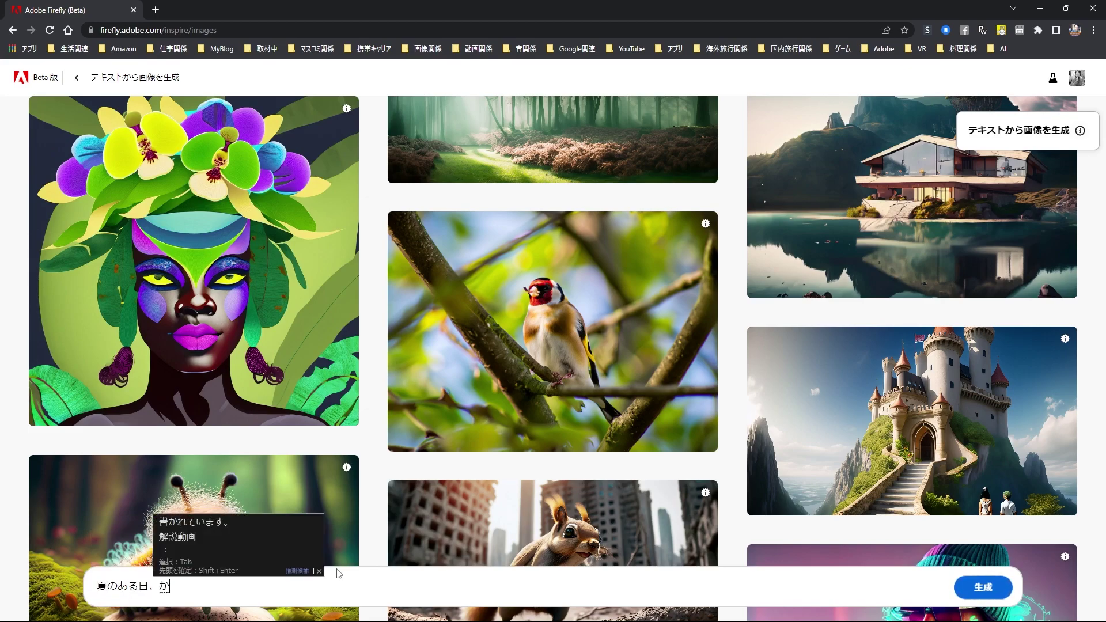
pyautogui.press('space')
pyautogui.write('wo')
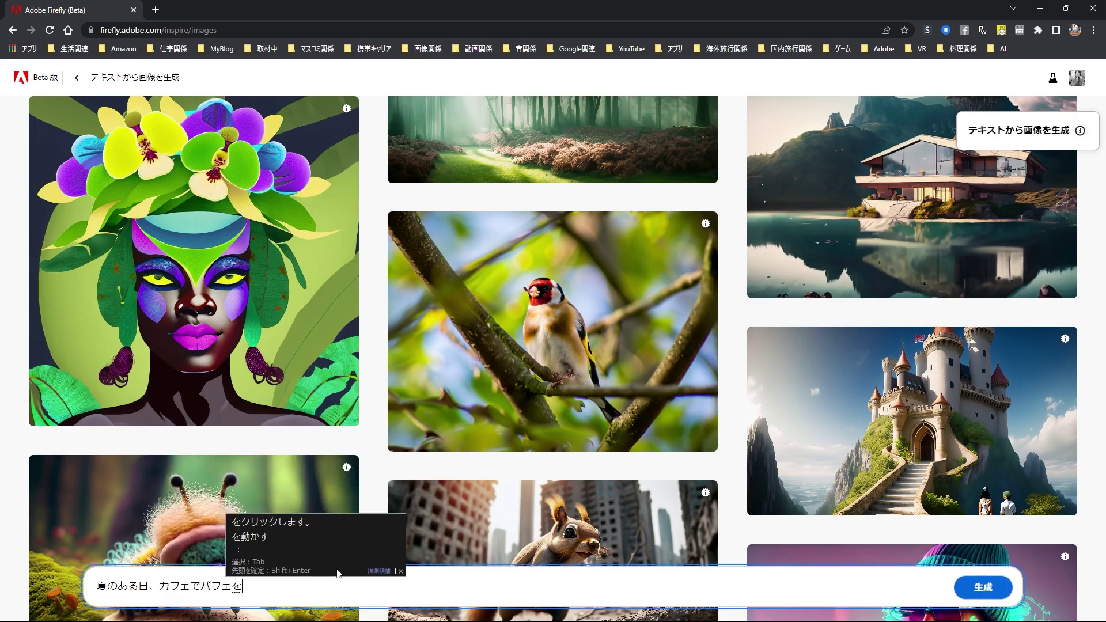
pyautogui.press('Return')
pyautogui.write('tabe')
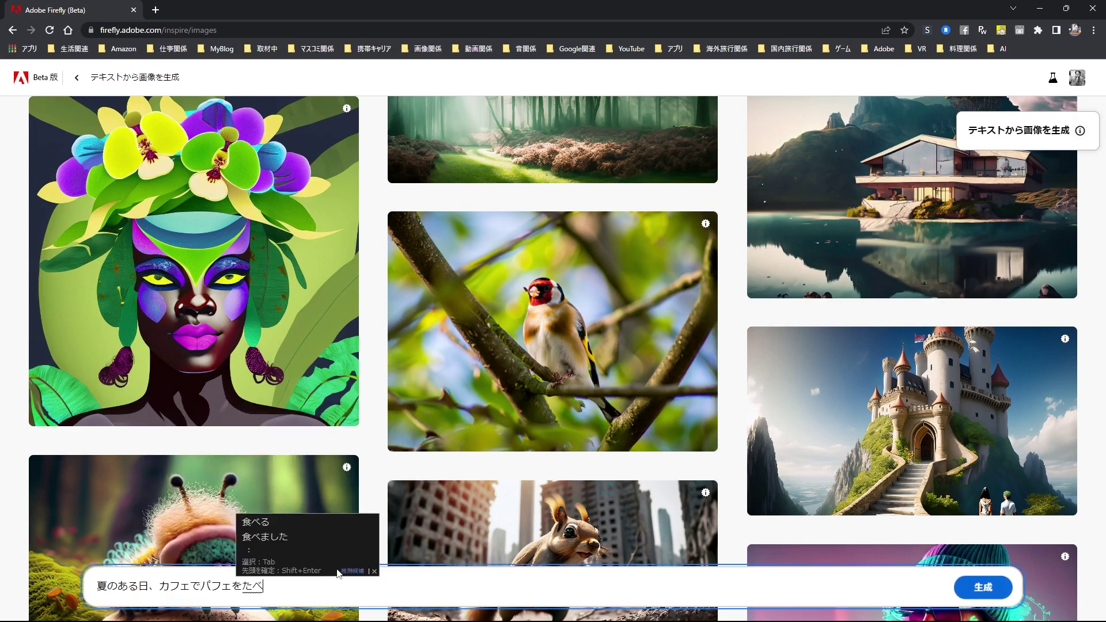
pyautogui.write('teiru')
pyautogui.press('space')
pyautogui.press('Return')
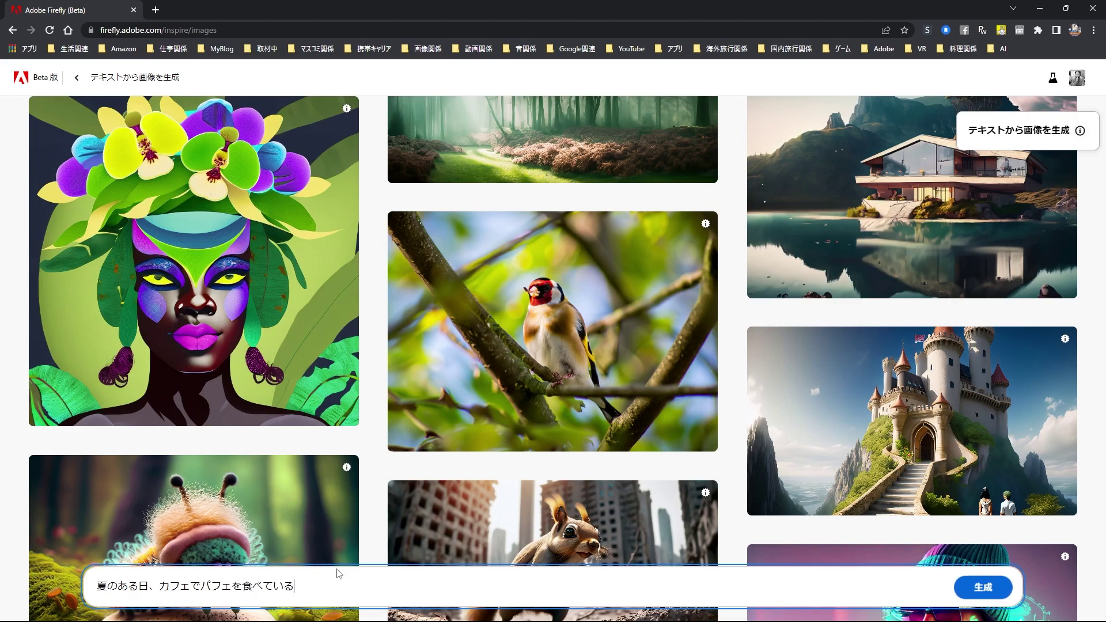
pyautogui.write('josei')
pyautogui.press('space')
pyautogui.press('Return')
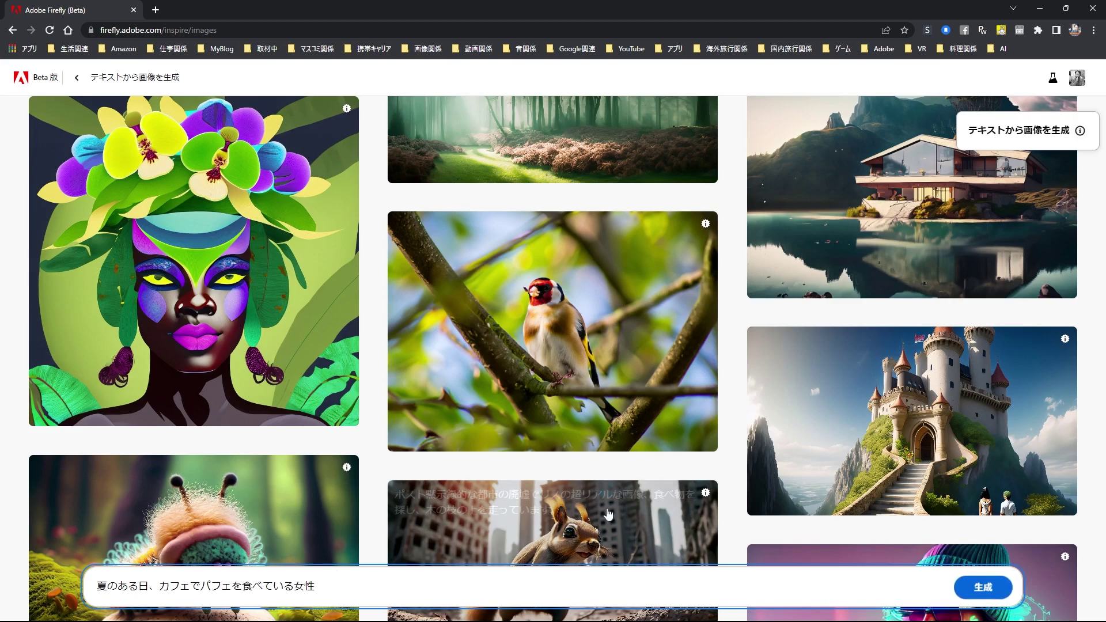
pyautogui.click(986, 592)
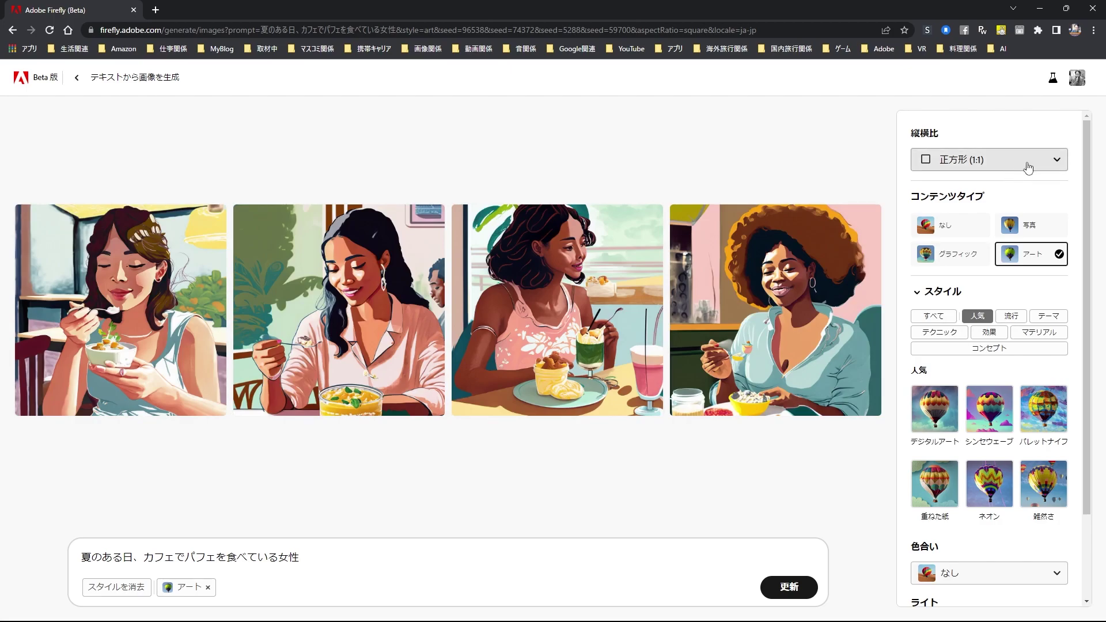
# - Try the グラフィック and 写真 content types on the generated images
pyautogui.click(961, 256)
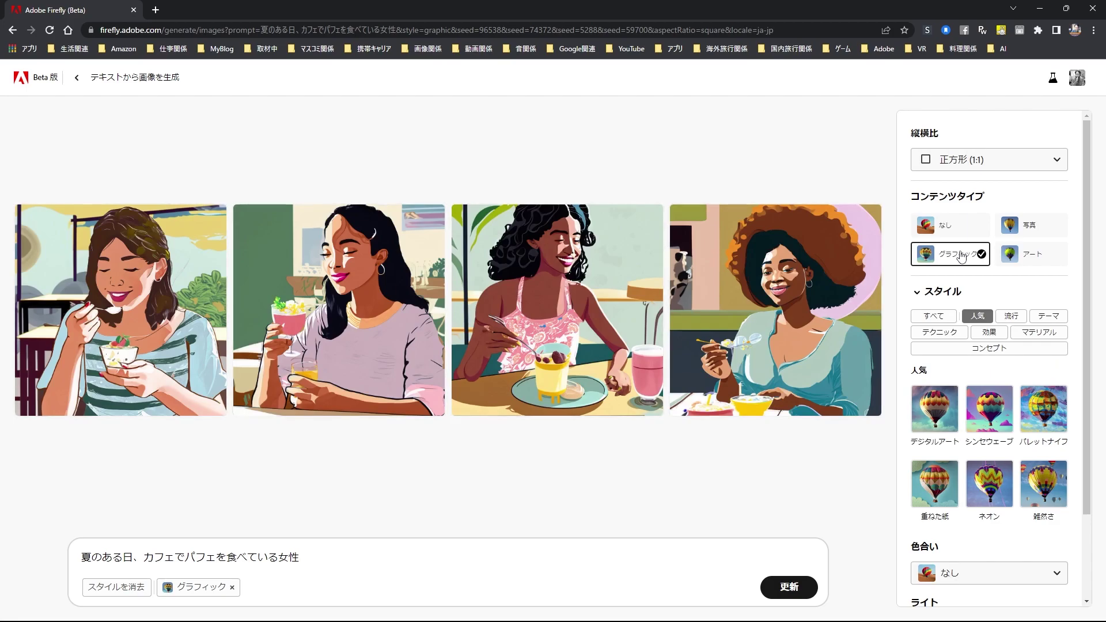
pyautogui.click(1059, 230)
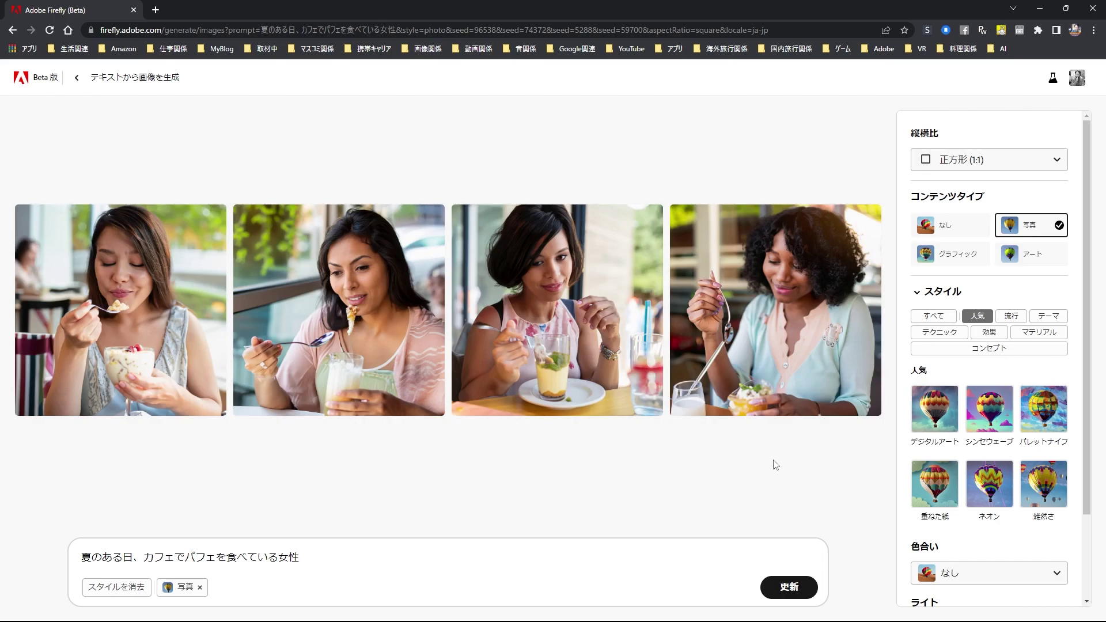
# - Set the content type to なし and the aspect ratio to ワイドスクリーン (16:9) for the images
pyautogui.click(951, 227)
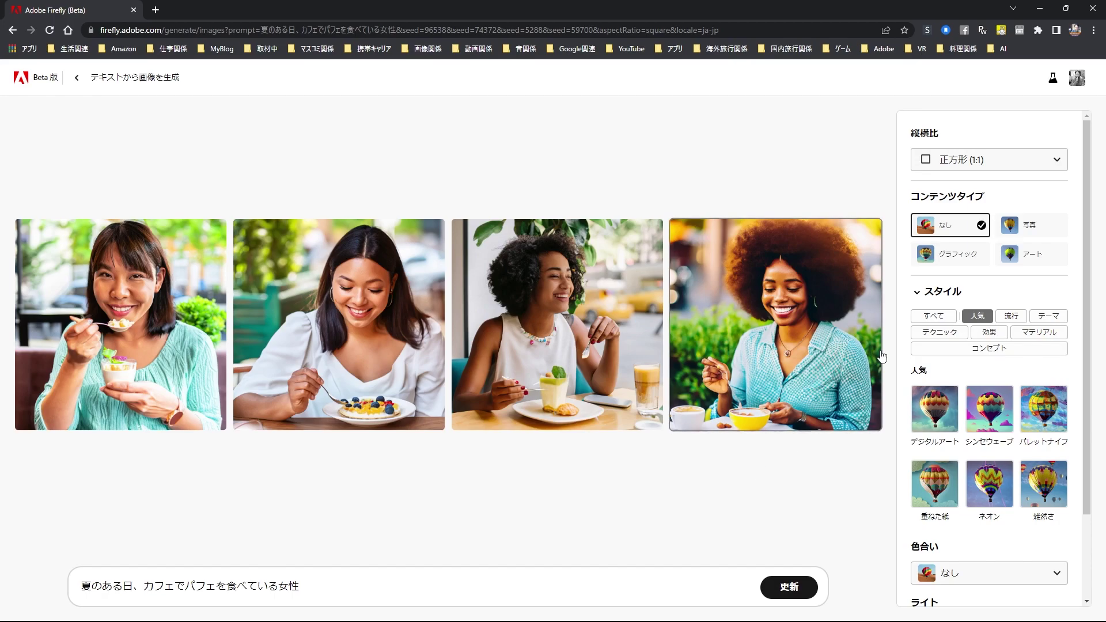
pyautogui.click(1049, 165)
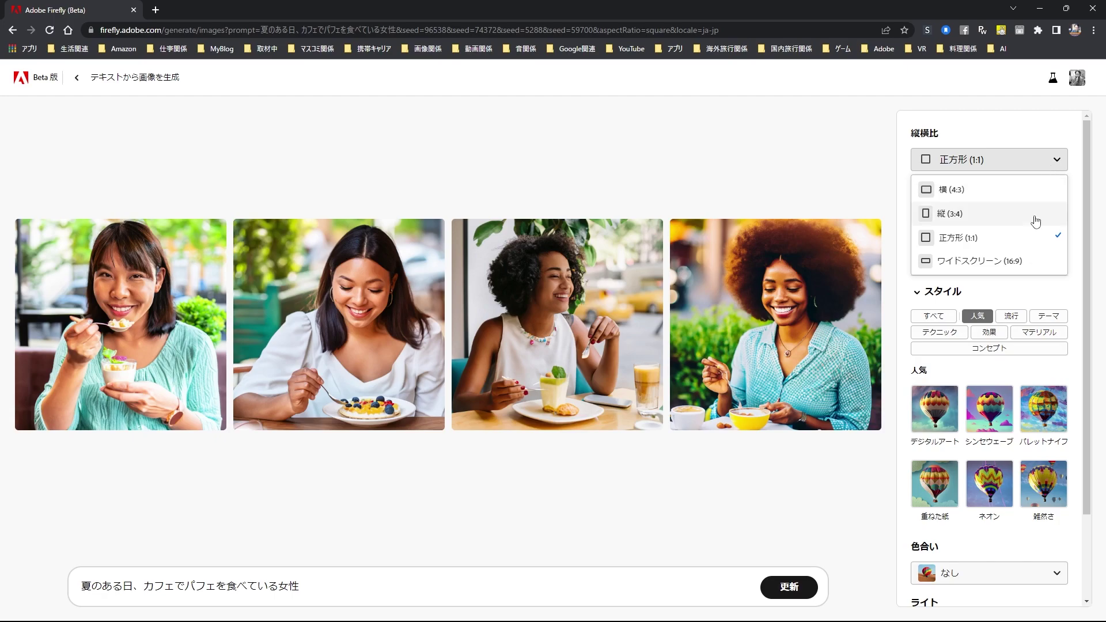
pyautogui.click(1006, 263)
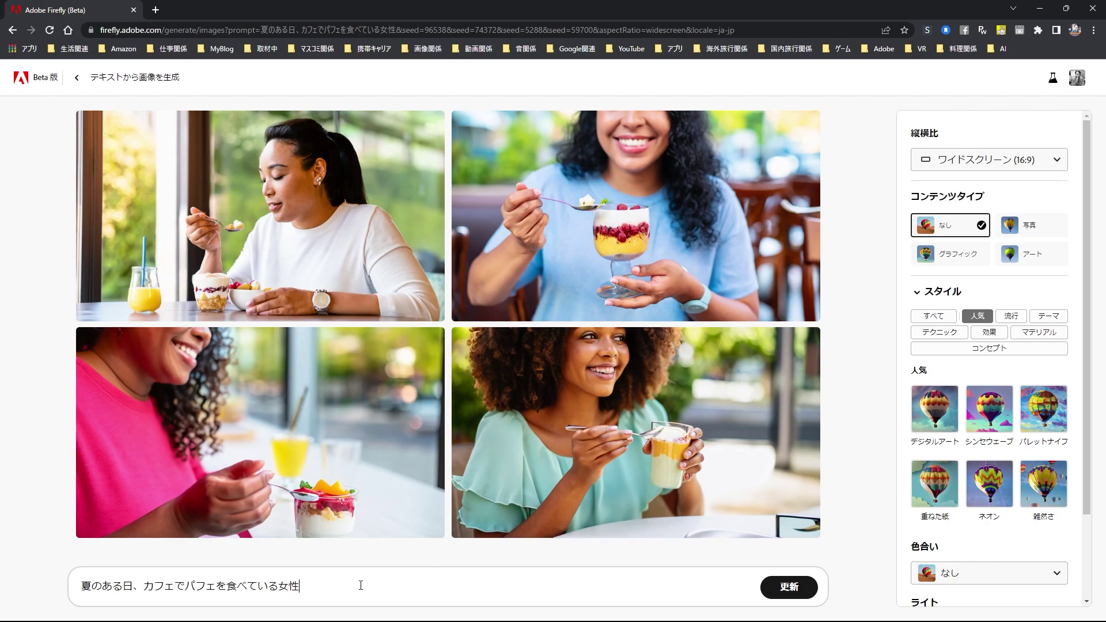
# - Replace 女性 at the end of the prompt with 日本人男性 and generate new images
pyautogui.press('BackSpace')
pyautogui.press('BackSpace')
pyautogui.write('nihonjin')
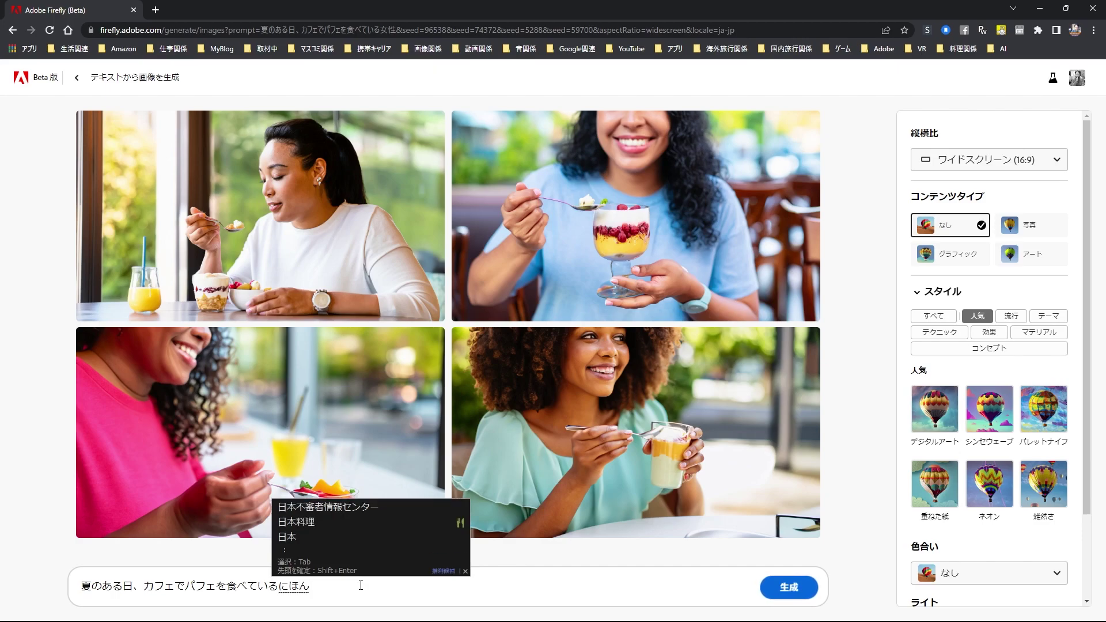
pyautogui.press('space')
pyautogui.write('da')
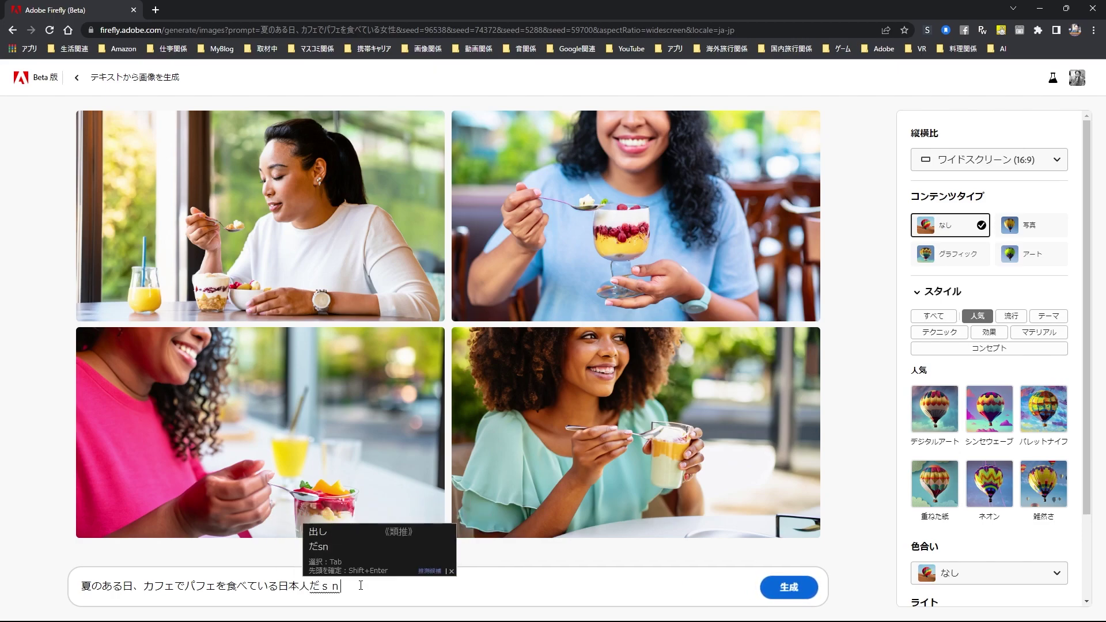
pyautogui.write('nsei')
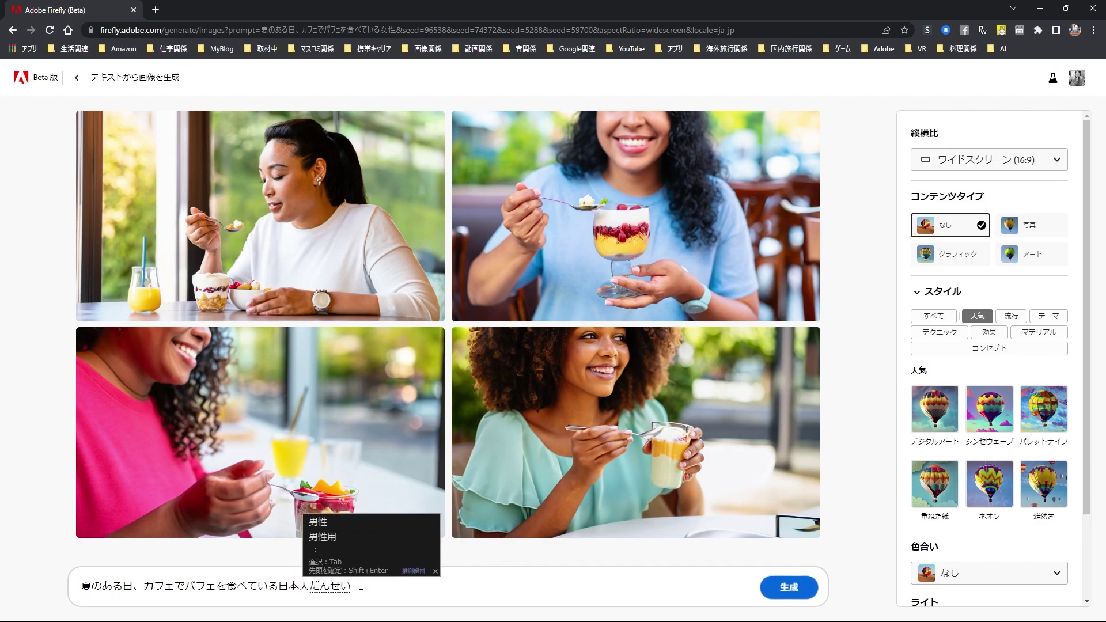
pyautogui.press('space')
pyautogui.press('Return')
pyautogui.press('Return')
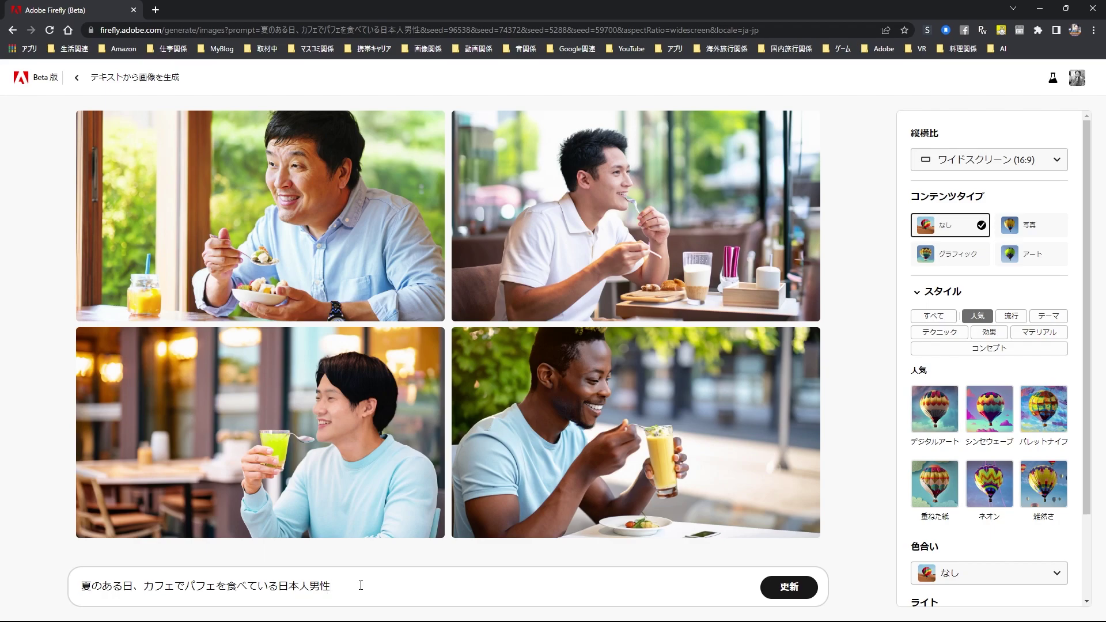
# - Rate the images of the man in the white polo shirt and the man holding the yellow drink as good
pyautogui.moveTo(321, 422)
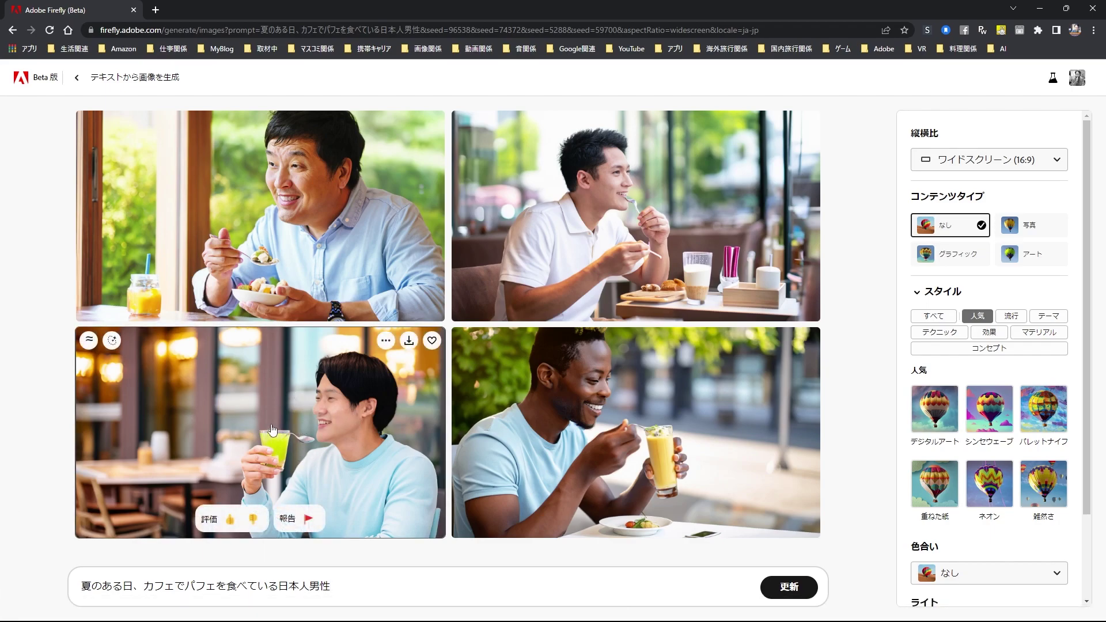
pyautogui.moveTo(674, 179)
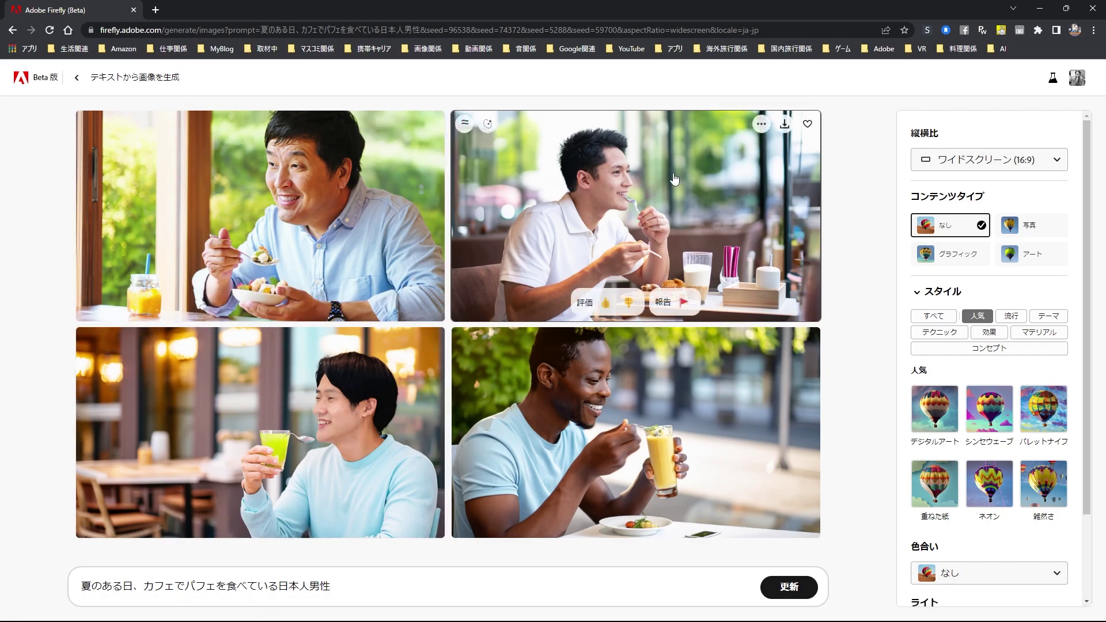
pyautogui.click(606, 304)
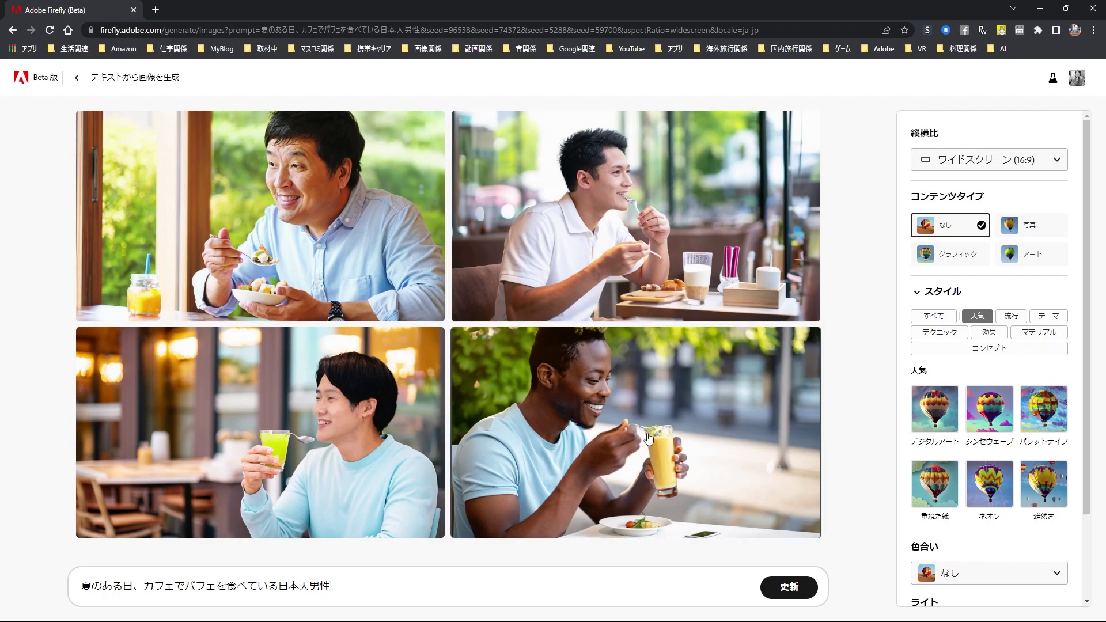
pyautogui.moveTo(610, 493)
pyautogui.click(606, 522)
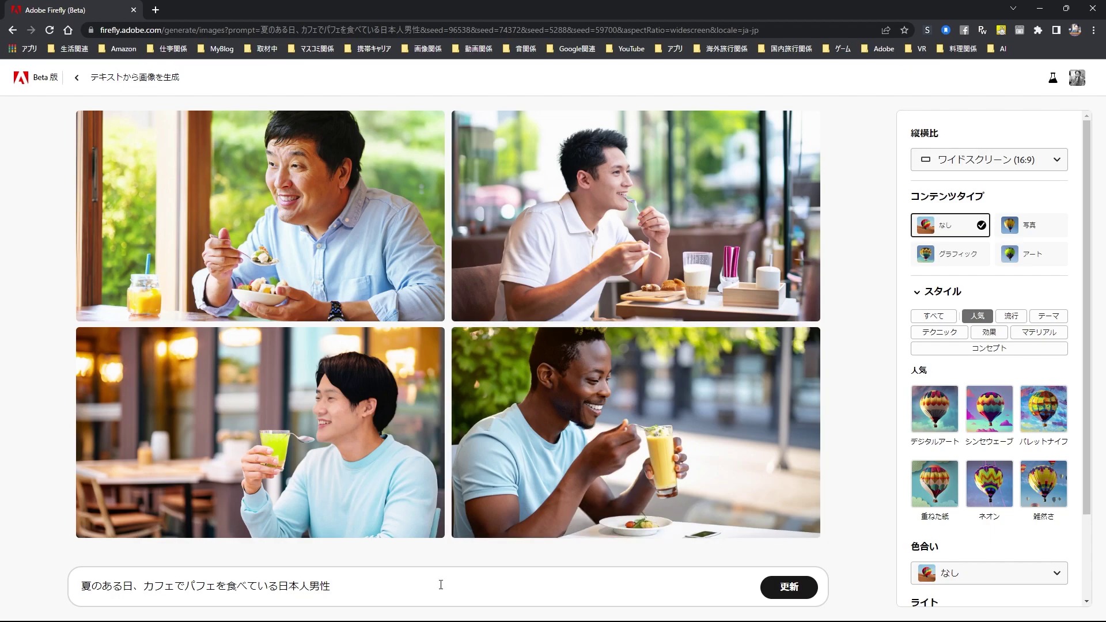
# - Replace the whole prompt with the copied text 「僕たちが見たかった青空を男の子と女の子が見上げる」 and generate the images
pyautogui.click(411, 585)
pyautogui.press('BackSpace')
pyautogui.press('BackSpace')
pyautogui.press('BackSpace')
pyautogui.press('BackSpace')
pyautogui.press('BackSpace')
pyautogui.press('BackSpace')
pyautogui.press('BackSpace')
pyautogui.press('BackSpace')
pyautogui.press('BackSpace')
pyautogui.press('BackSpace')
pyautogui.press('BackSpace')
pyautogui.press('BackSpace')
pyautogui.press('BackSpace')
pyautogui.press('BackSpace')
pyautogui.press('BackSpace')
pyautogui.press('BackSpace')
pyautogui.press('BackSpace')
pyautogui.press('BackSpace')
pyautogui.press('BackSpace')
pyautogui.press('BackSpace')
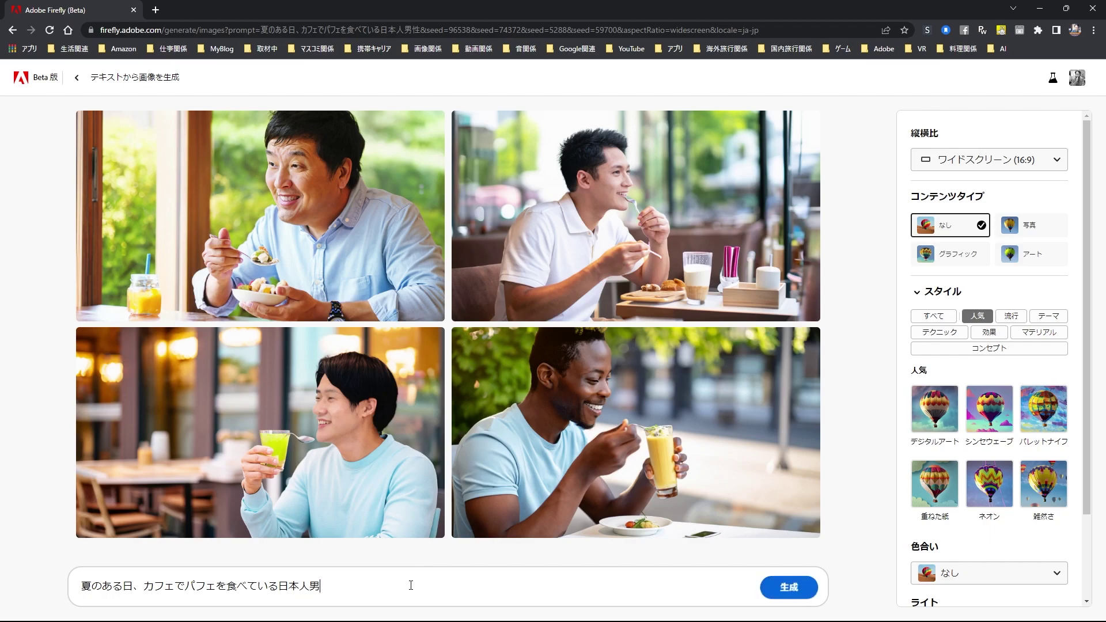
pyautogui.press('BackSpace')
pyautogui.press('BackSpace')
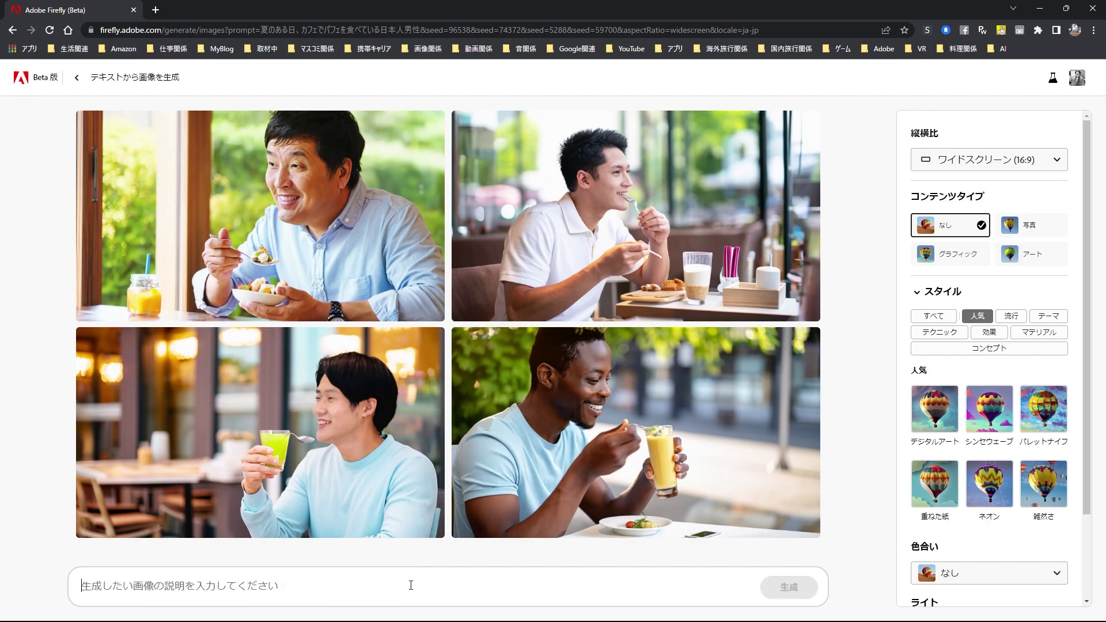
pyautogui.rightClick(210, 584)
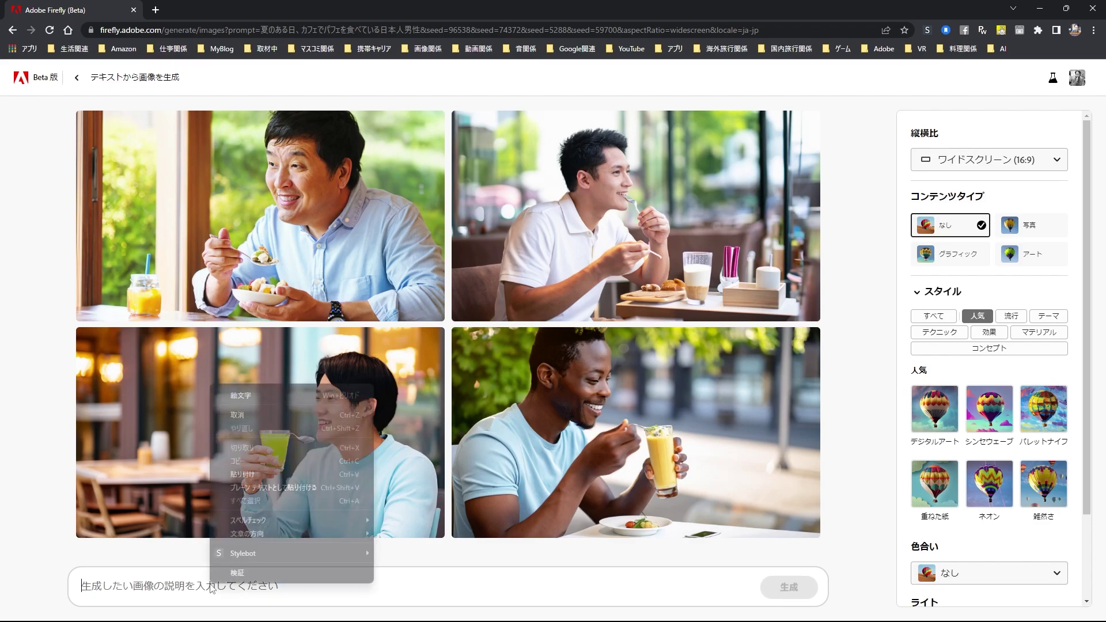
pyautogui.click(264, 475)
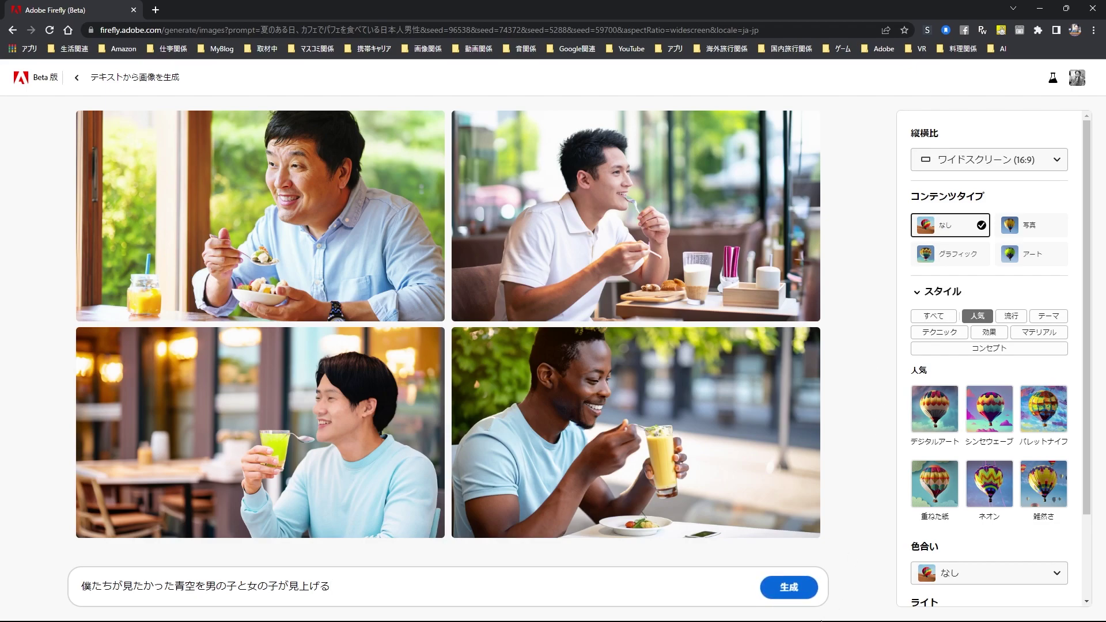
pyautogui.click(782, 593)
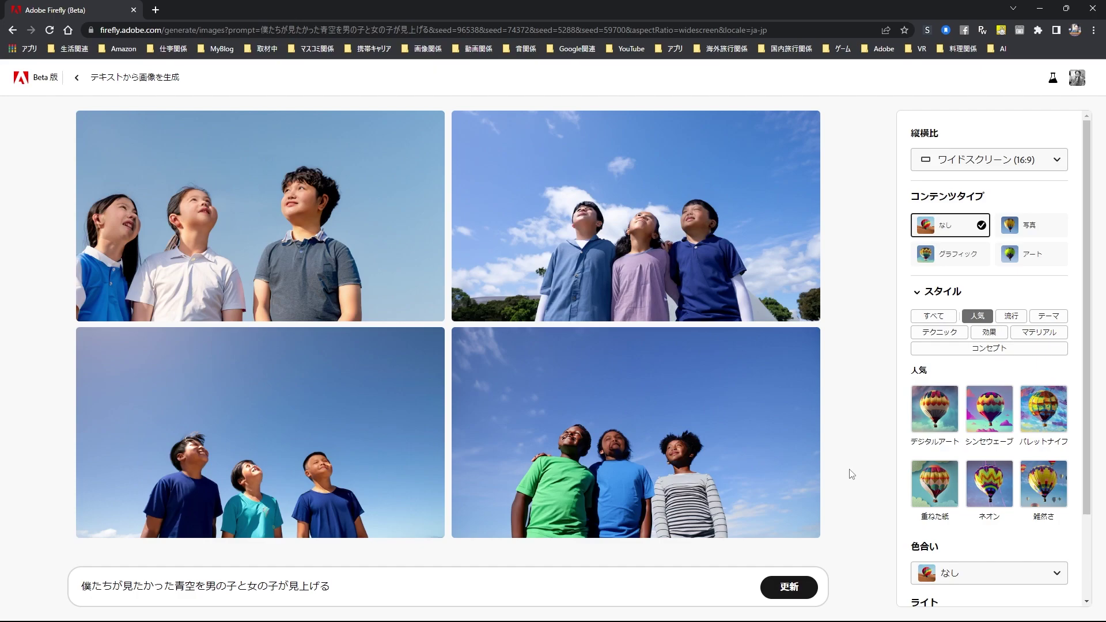
# - Rate blue-sky images as good, including the three children before white clouds, and regenerate the set with the same prompt
pyautogui.moveTo(662, 515)
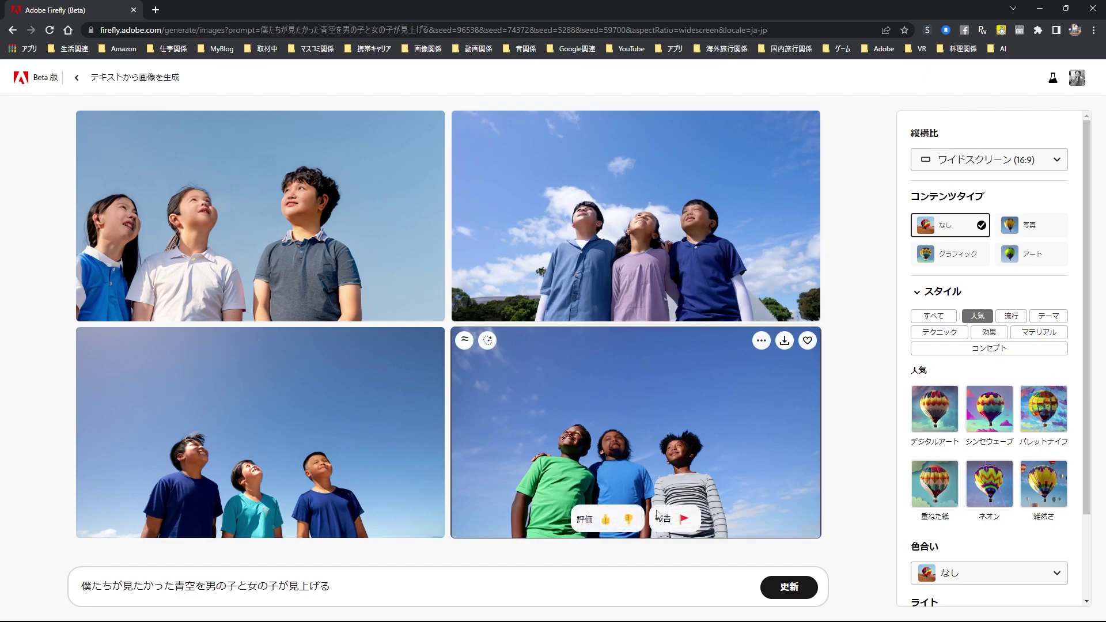
pyautogui.moveTo(346, 395)
pyautogui.click(604, 521)
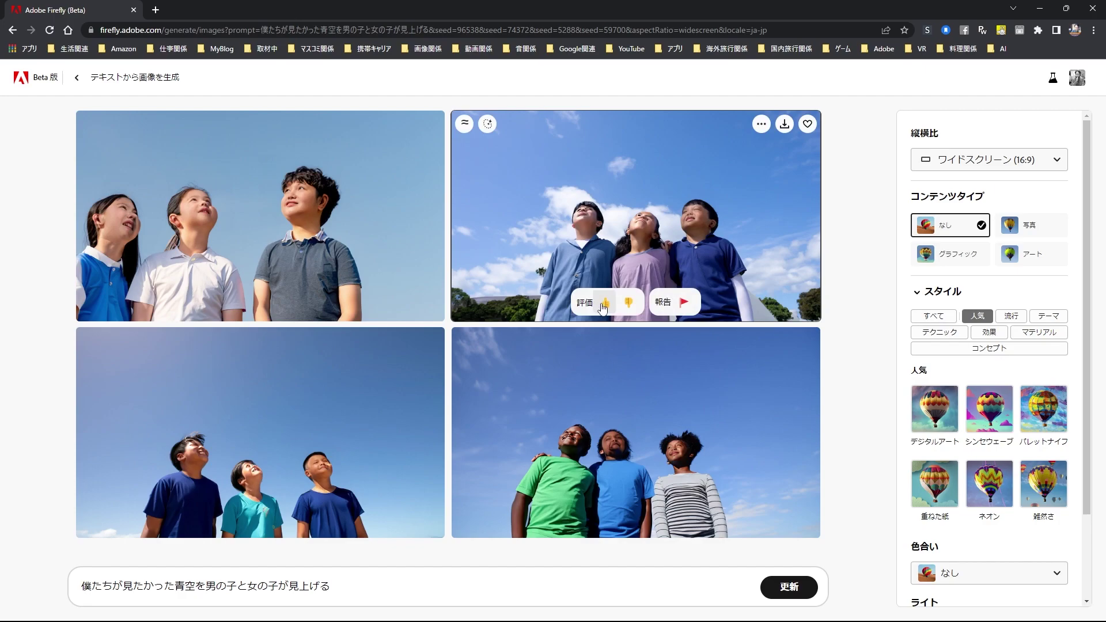
pyautogui.click(604, 305)
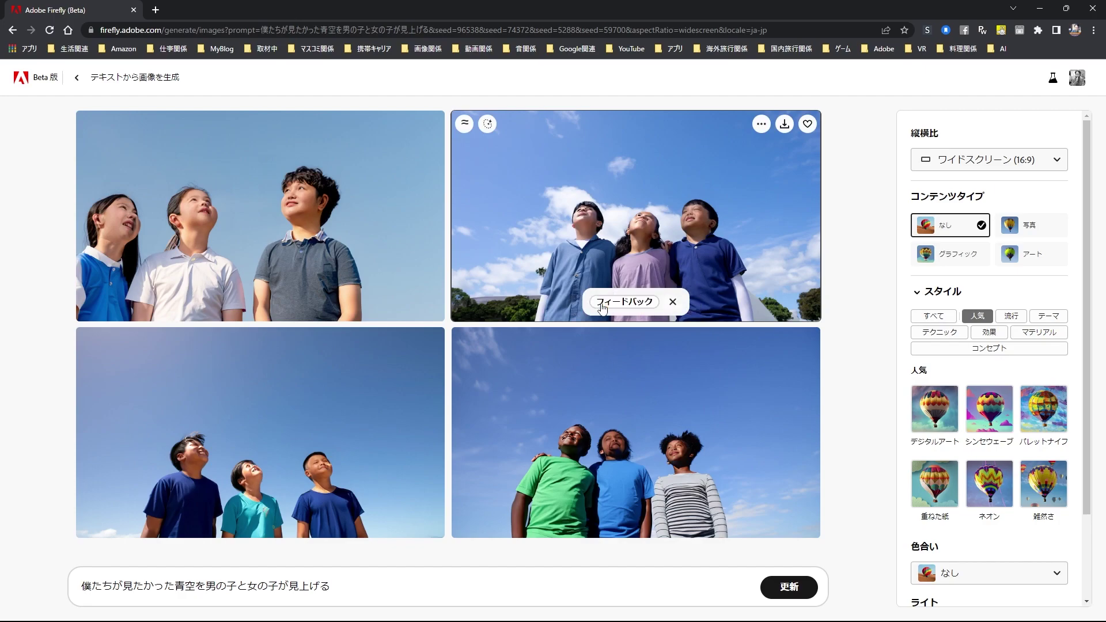
pyautogui.click(800, 590)
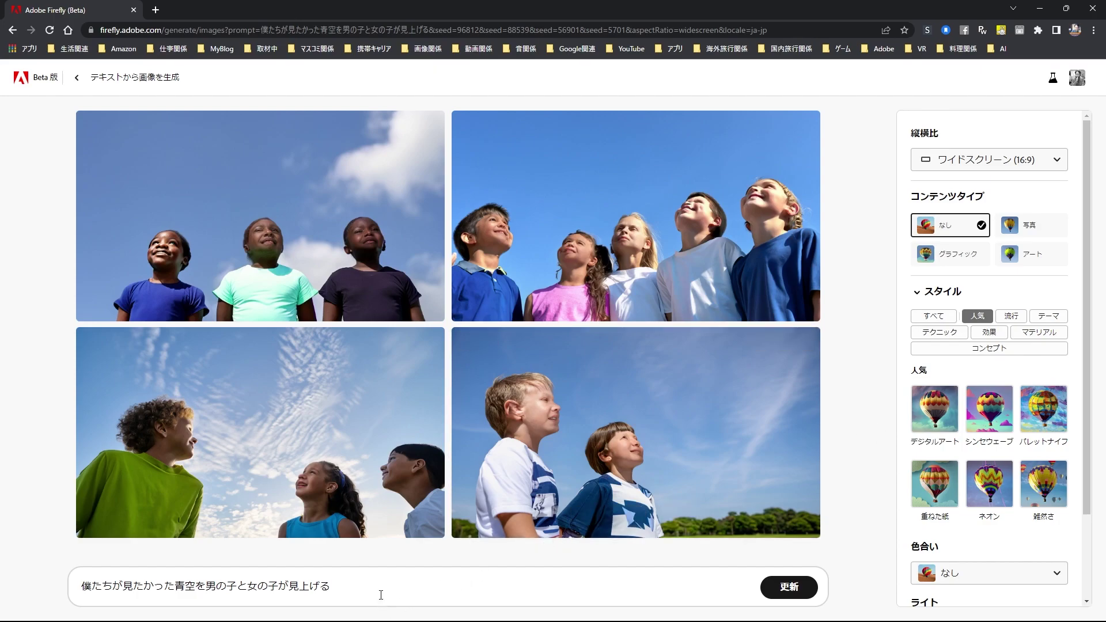
# - Return to the Firefly home page and look through its available features, gallery and features under development
pyautogui.click(74, 80)
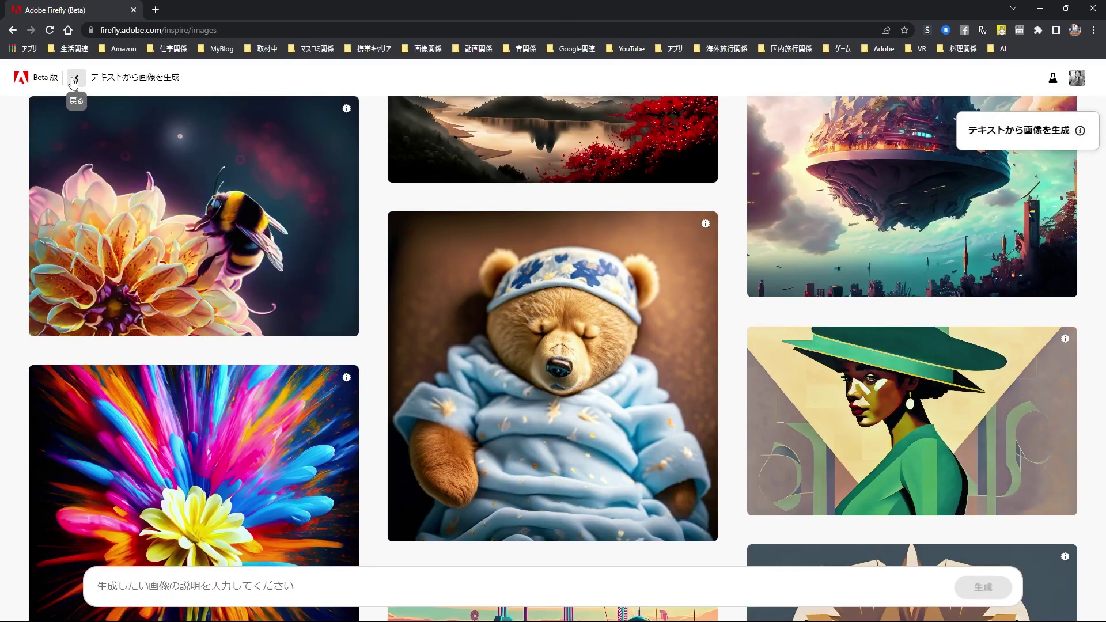
pyautogui.click(75, 80)
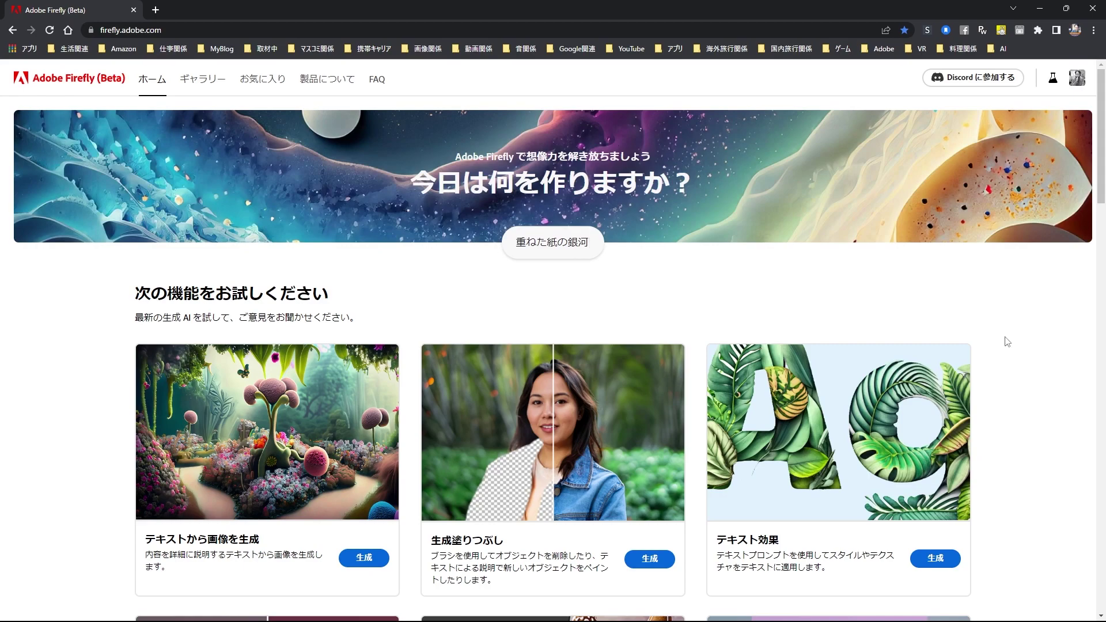
pyautogui.scroll(-5, 1018, 334)
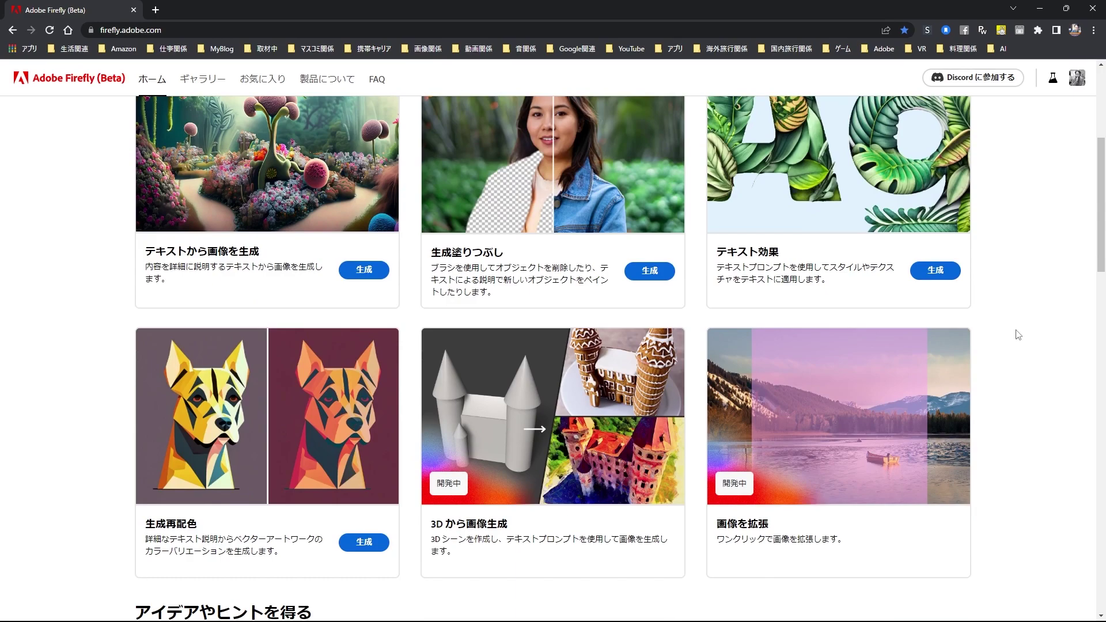
pyautogui.scroll(-2, 1019, 335)
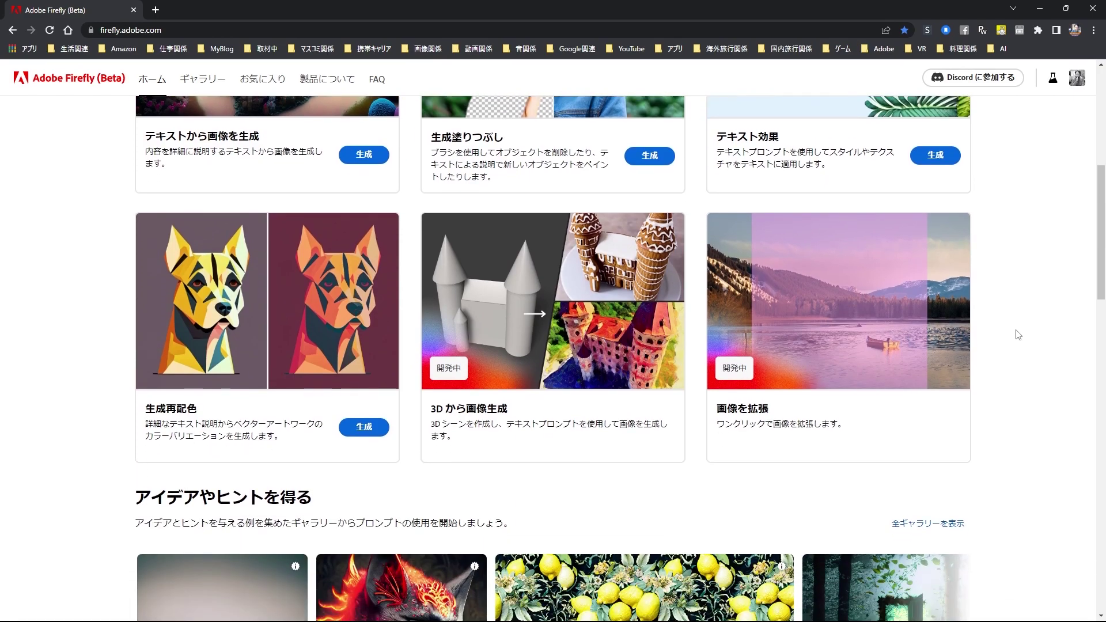
pyautogui.scroll(-7, 1019, 335)
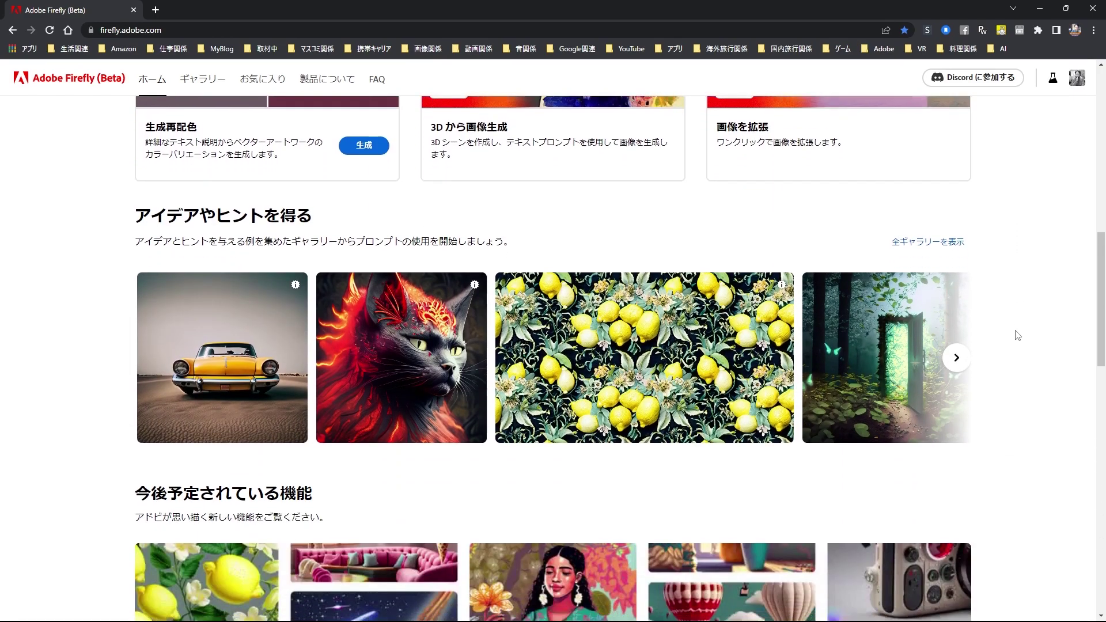
pyautogui.scroll(-11, 1019, 335)
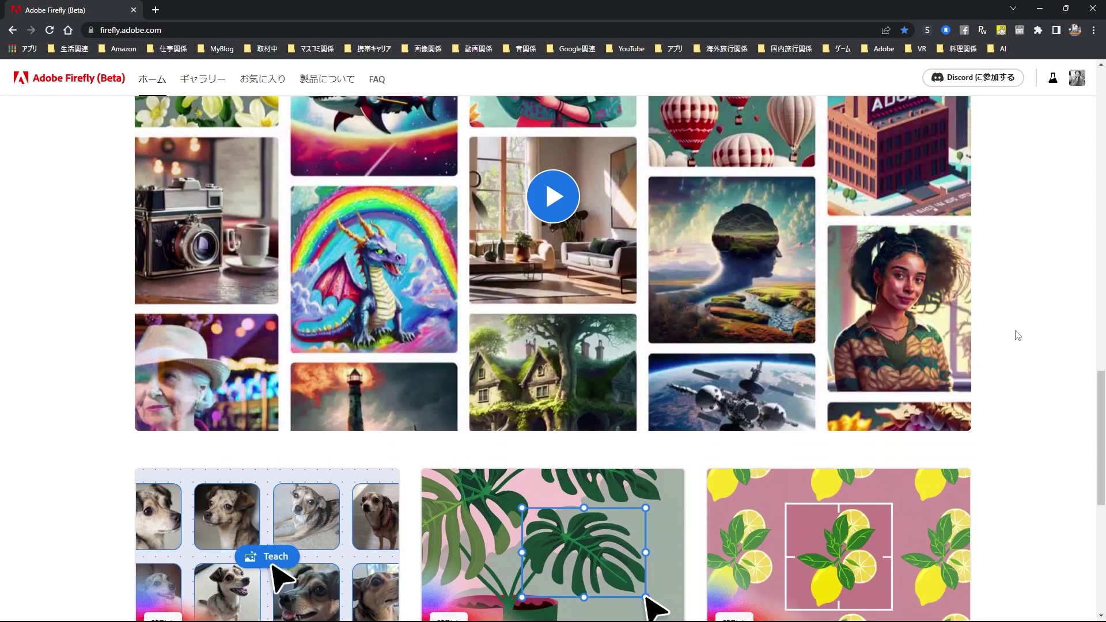
pyautogui.scroll(-4, 1018, 336)
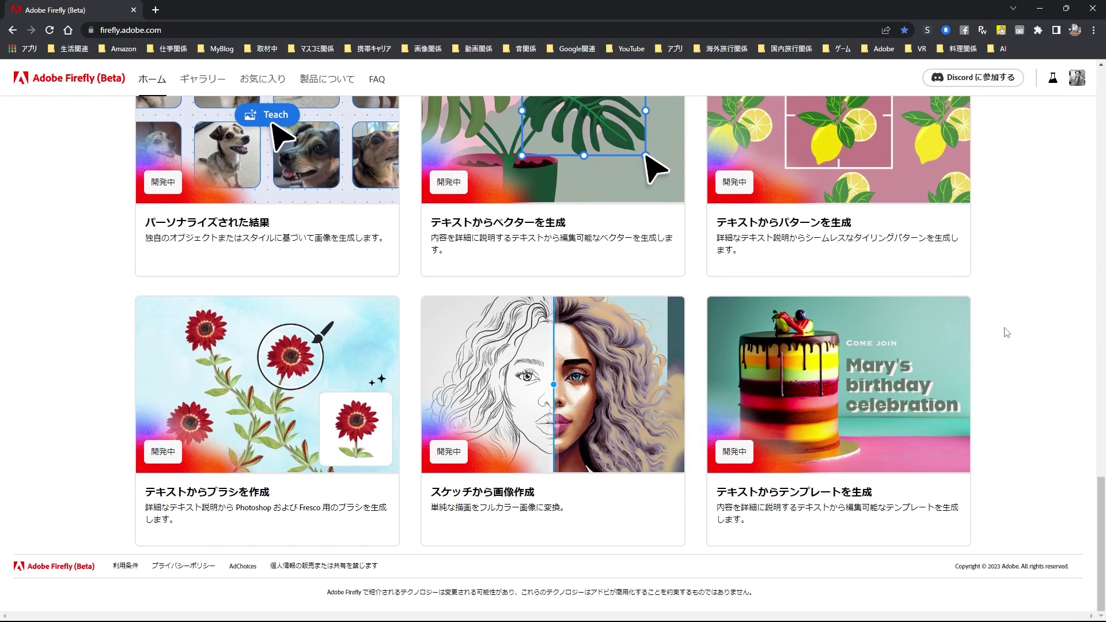
pyautogui.scroll(8, 1013, 338)
pyautogui.scroll(18, 1007, 333)
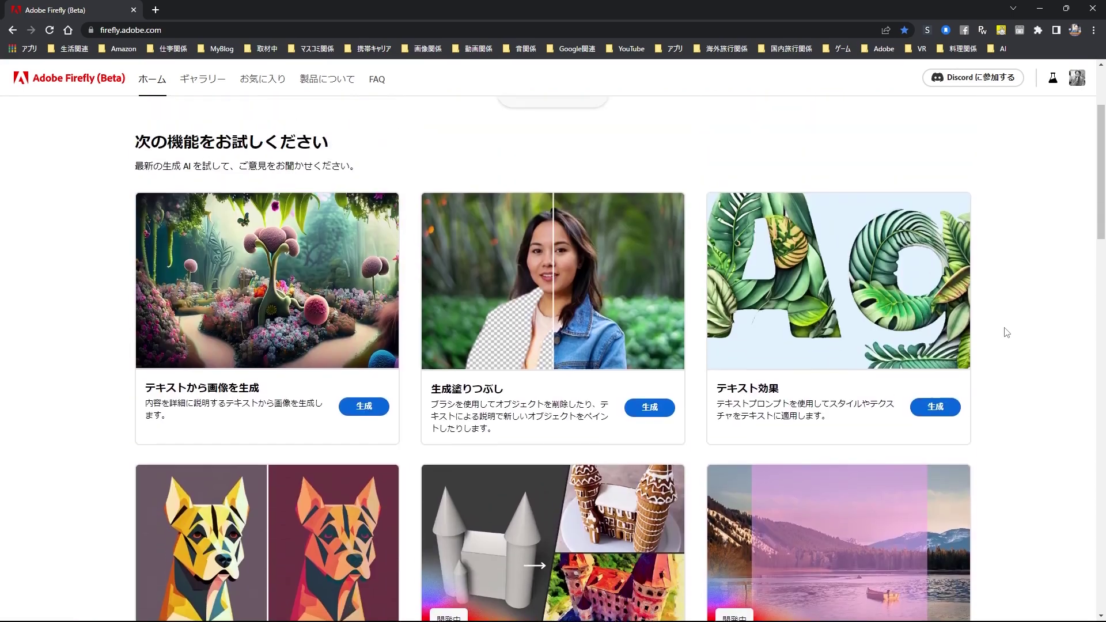